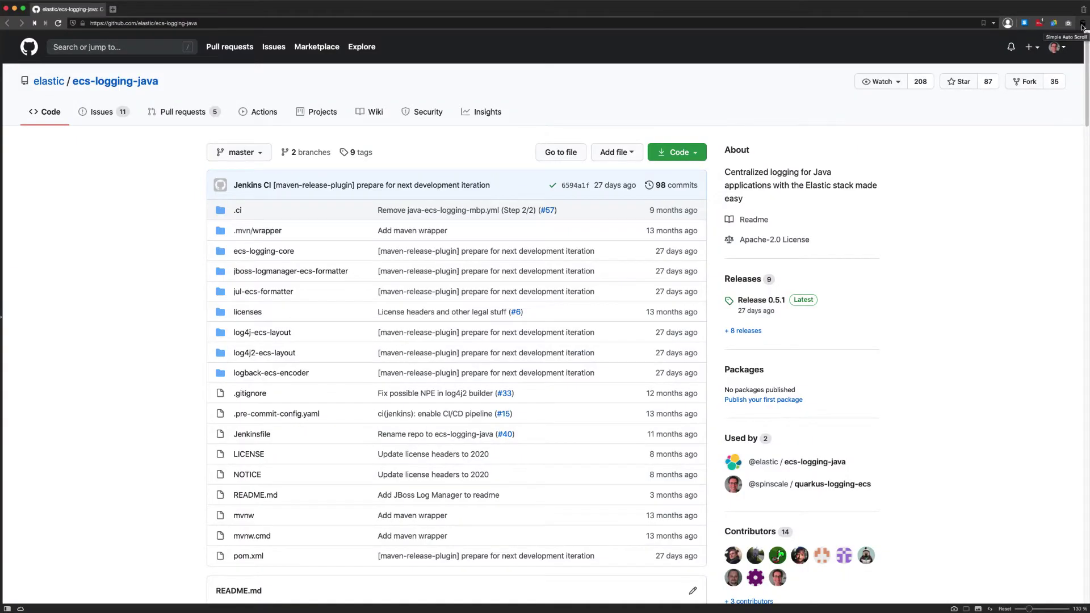
- Turn on the Simple Auto Scroll extension to scroll down the ecs-logging-java README
{"action": "left_click", "coordinate": [1083, 27]}
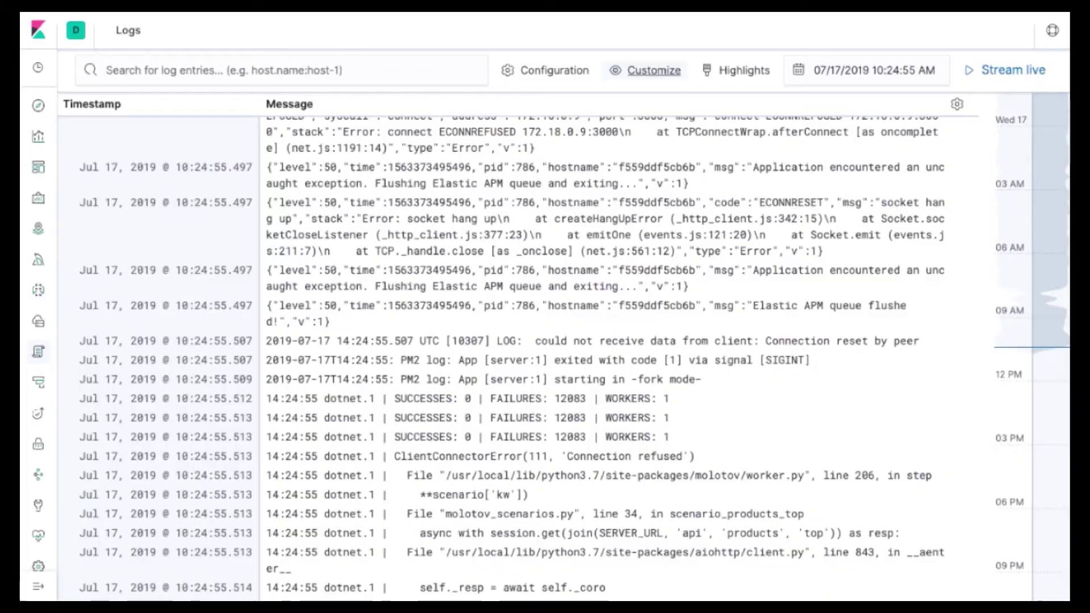
- Add a container.name column to the Logs stream and update the source
{"action": "left_click", "coordinate": [553, 71]}
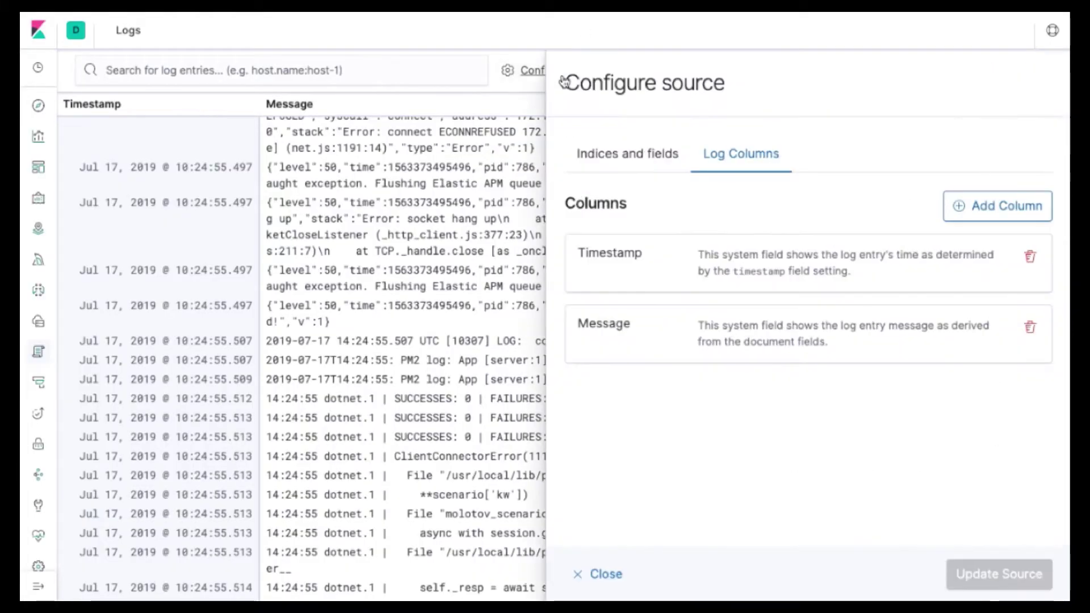
{"action": "left_click", "coordinate": [1008, 216]}
{"action": "type", "text": "container"}
{"action": "left_click", "coordinate": [861, 172]}
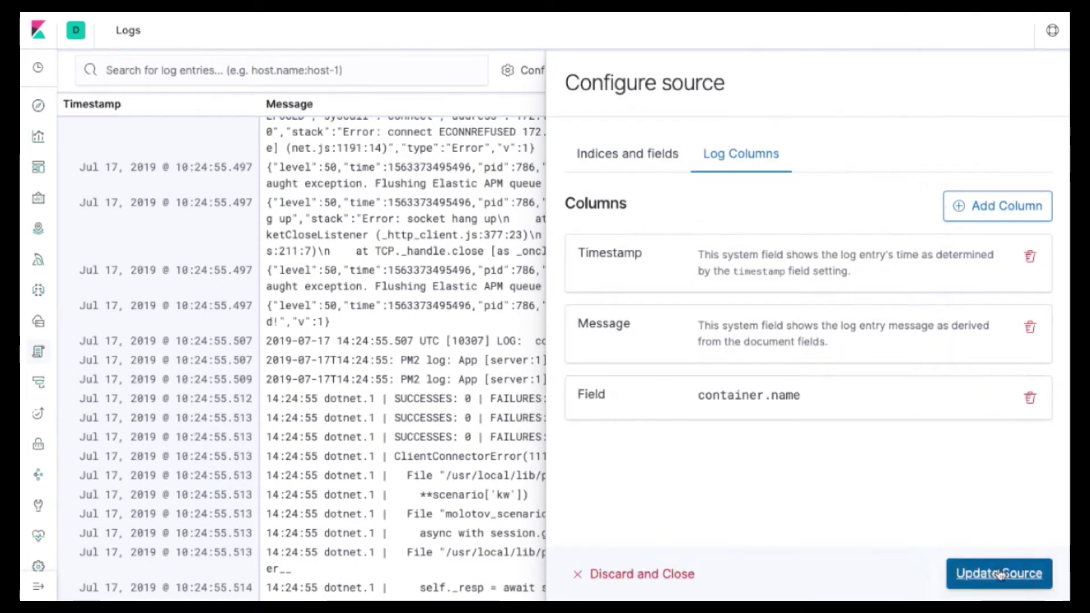
{"action": "left_click", "coordinate": [999, 574]}
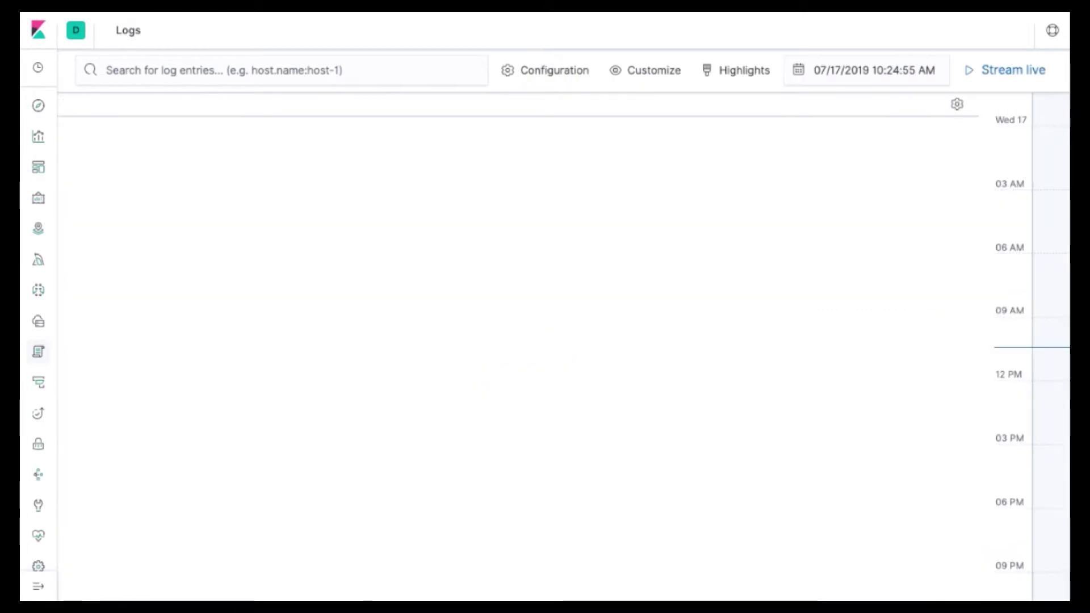
- Filter logs to the localtesting_7.3.0_opbeans-load-generator container and highlight 'FAILURES'
{"action": "left_click", "coordinate": [972, 459]}
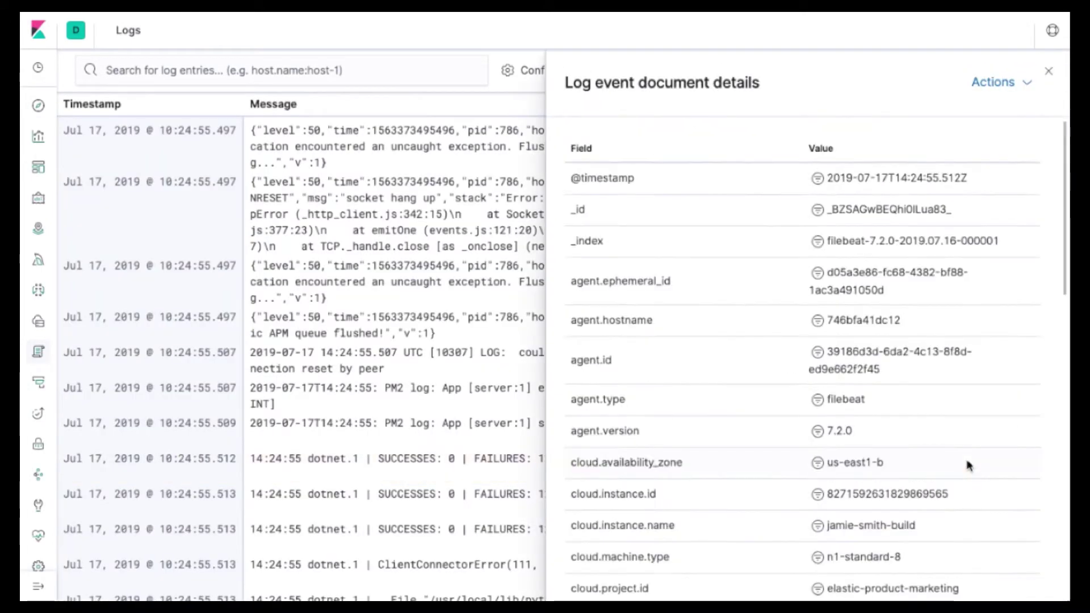
{"action": "scroll", "coordinate": [965, 460], "scroll_direction": "down", "scroll_amount": 5}
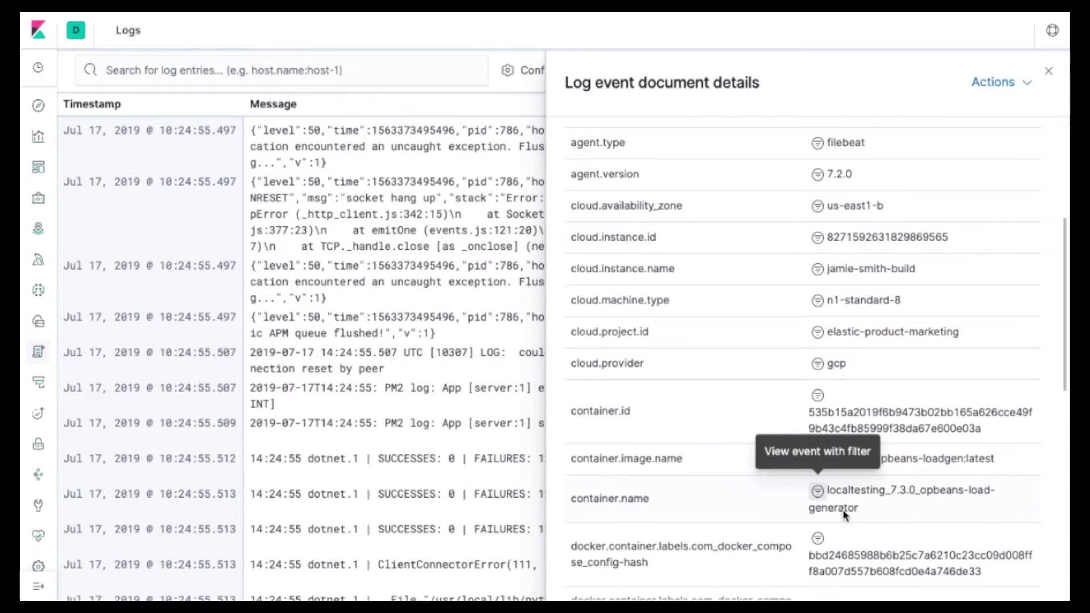
{"action": "left_click", "coordinate": [817, 490]}
{"action": "left_click", "coordinate": [737, 70]}
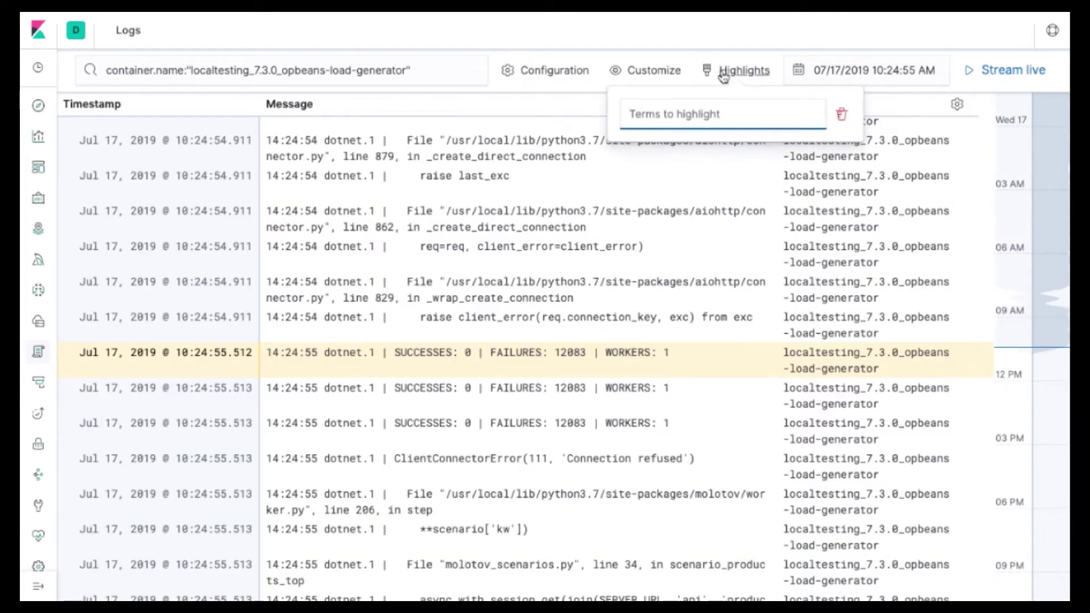
{"action": "type", "text": "FAILURES"}
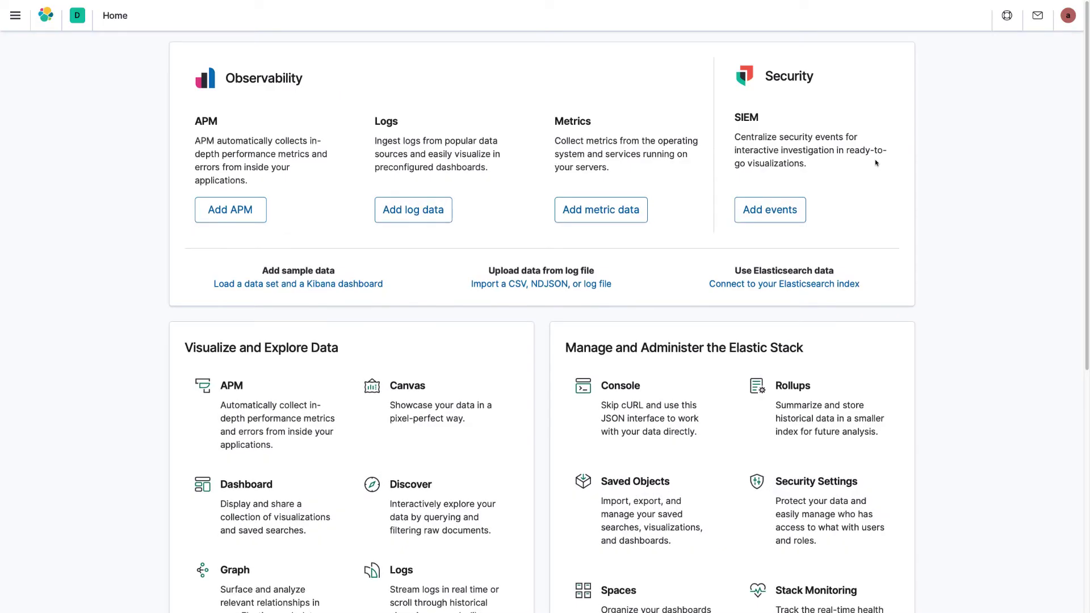
- Go to APM's contributor-program service and open its MainController#main transaction
{"action": "left_click", "coordinate": [27, 19]}
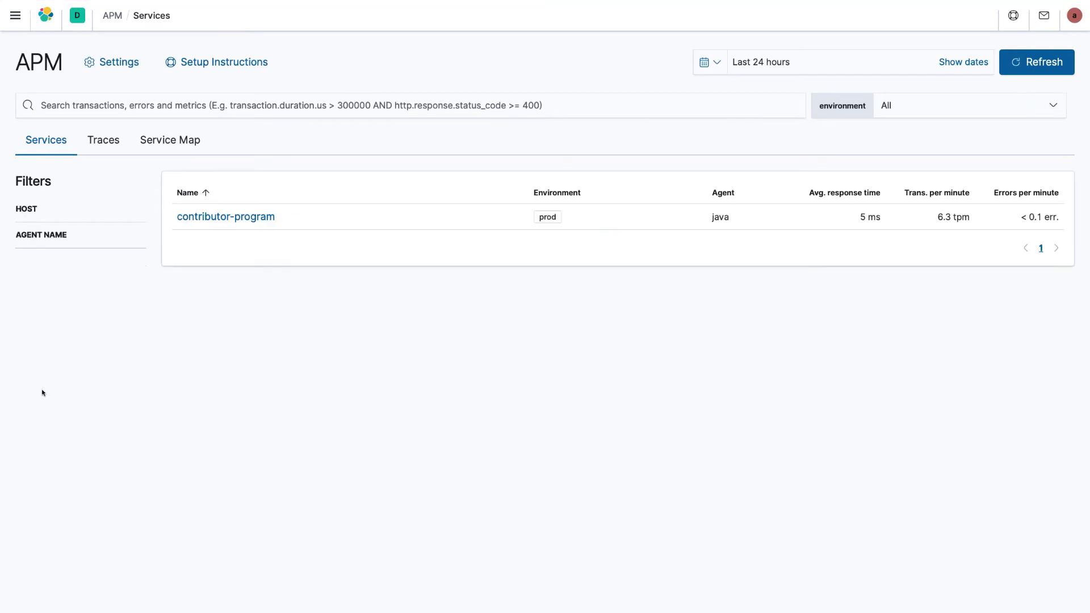
{"action": "left_click", "coordinate": [206, 218]}
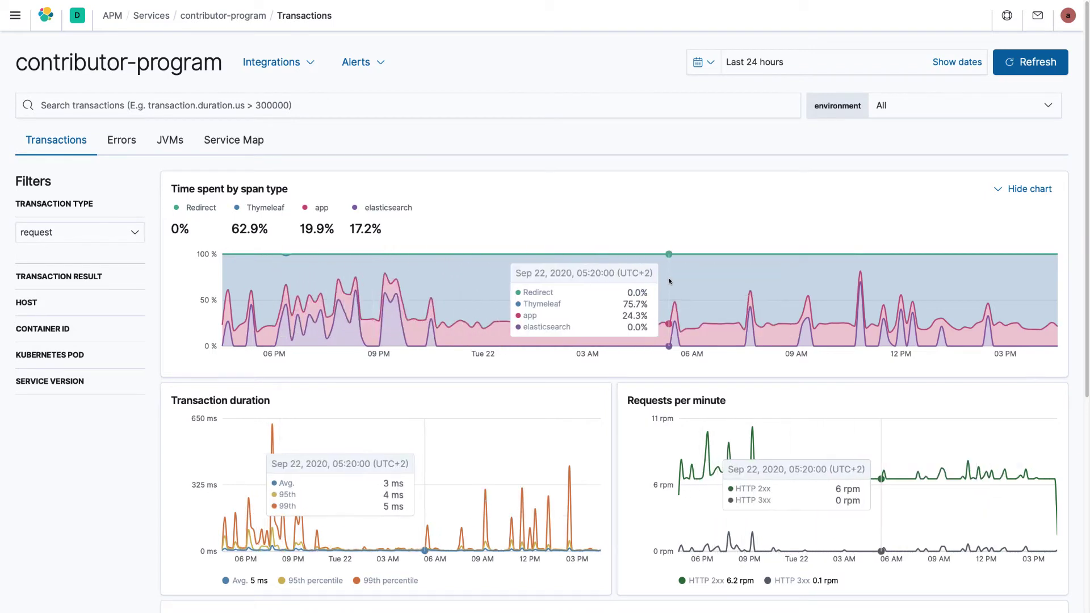
{"action": "scroll", "coordinate": [686, 224], "scroll_direction": "down", "scroll_amount": 3}
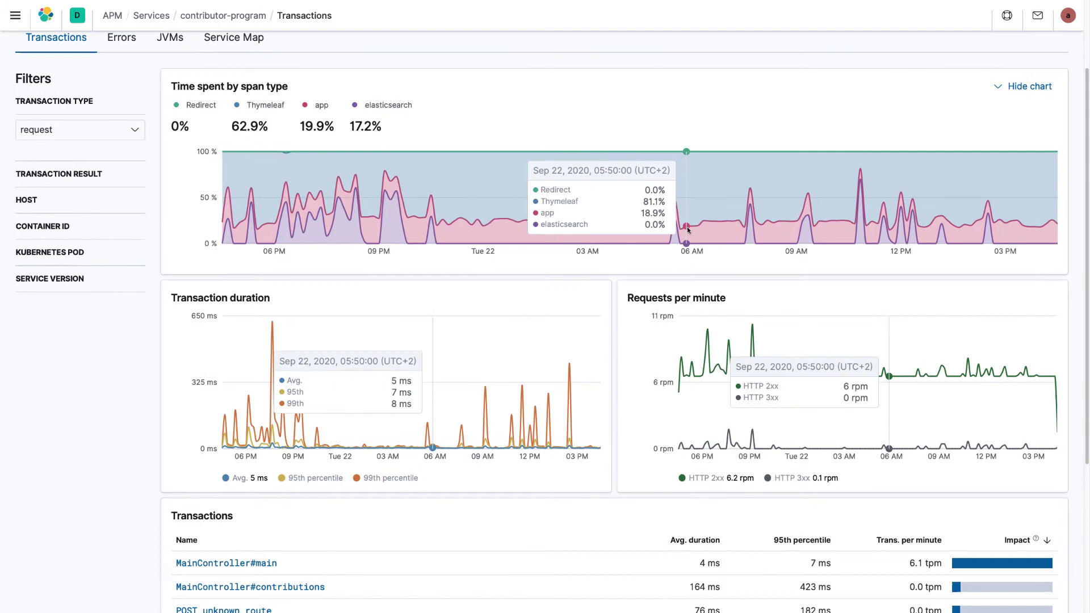
{"action": "scroll", "coordinate": [687, 228], "scroll_direction": "down", "scroll_amount": 2}
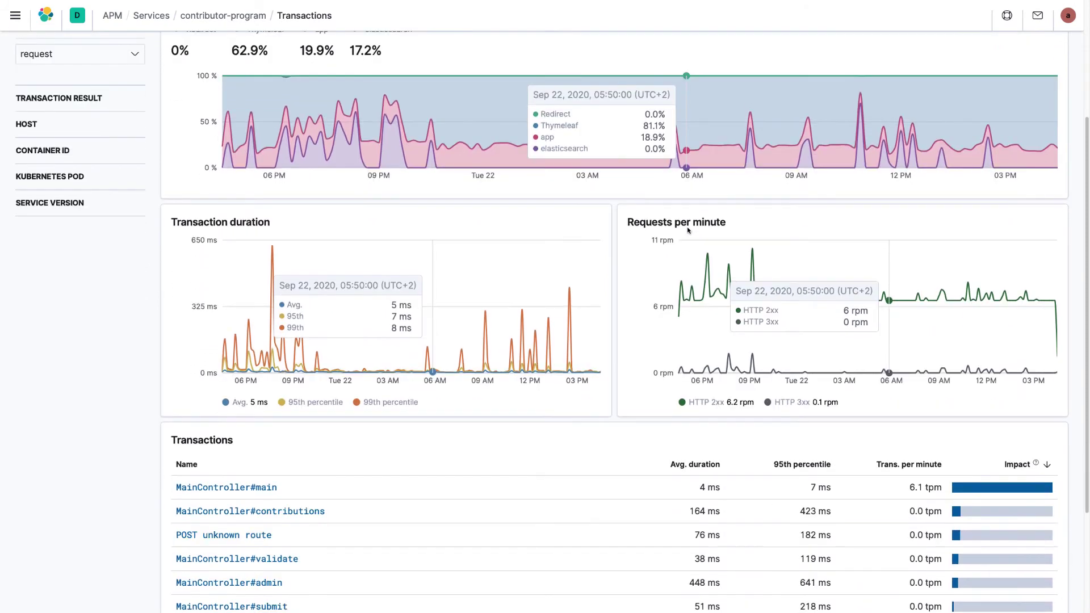
{"action": "scroll", "coordinate": [687, 230], "scroll_direction": "down", "scroll_amount": 4}
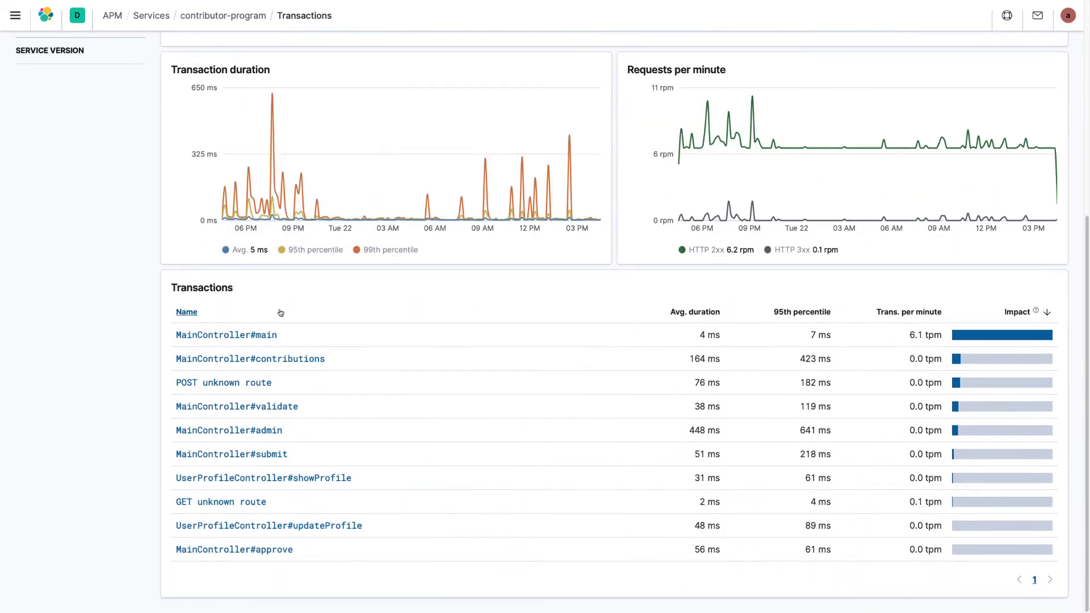
{"action": "left_click", "coordinate": [262, 334]}
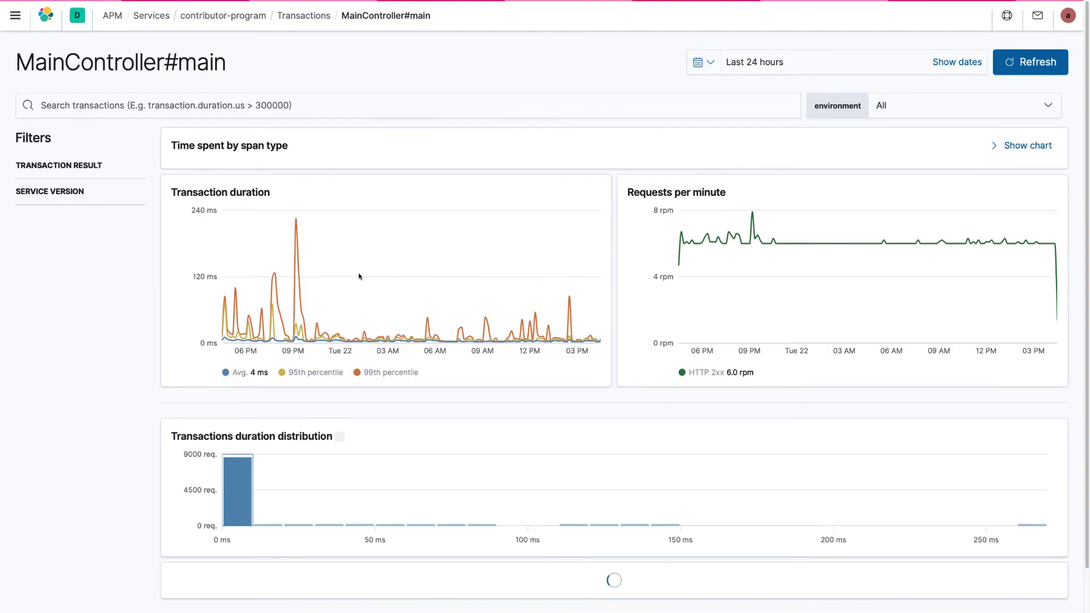
- Page through MainController#main's trace samples to the third sample
{"action": "mouse_move", "coordinate": [309, 340]}
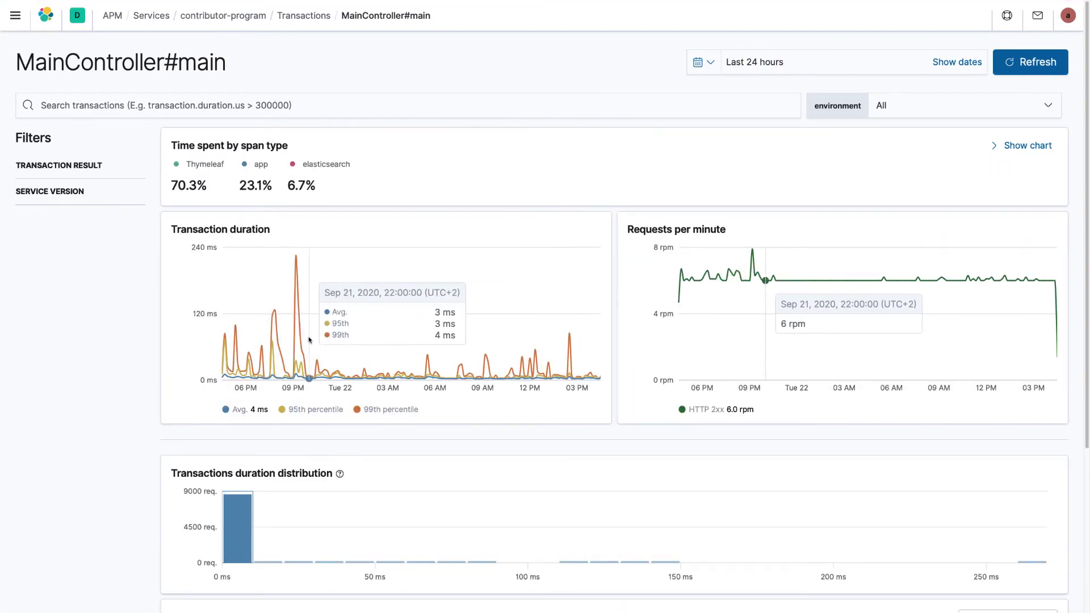
{"action": "scroll", "coordinate": [340, 341], "scroll_direction": "down", "scroll_amount": 4}
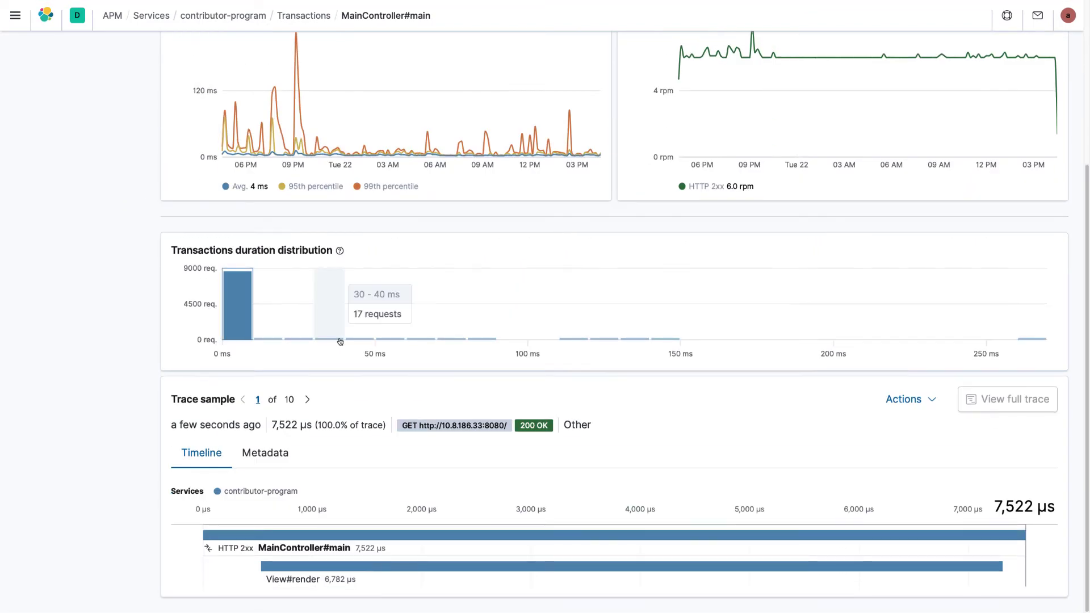
{"action": "left_click", "coordinate": [307, 399]}
{"action": "left_click", "coordinate": [309, 400]}
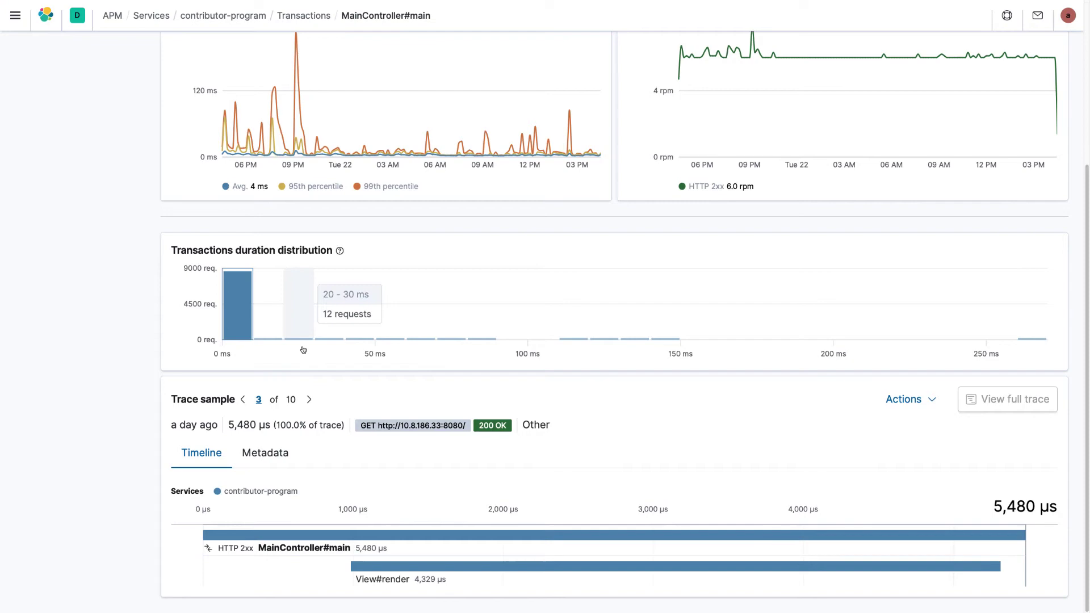
{"action": "scroll", "coordinate": [303, 352], "scroll_direction": "up", "scroll_amount": 4}
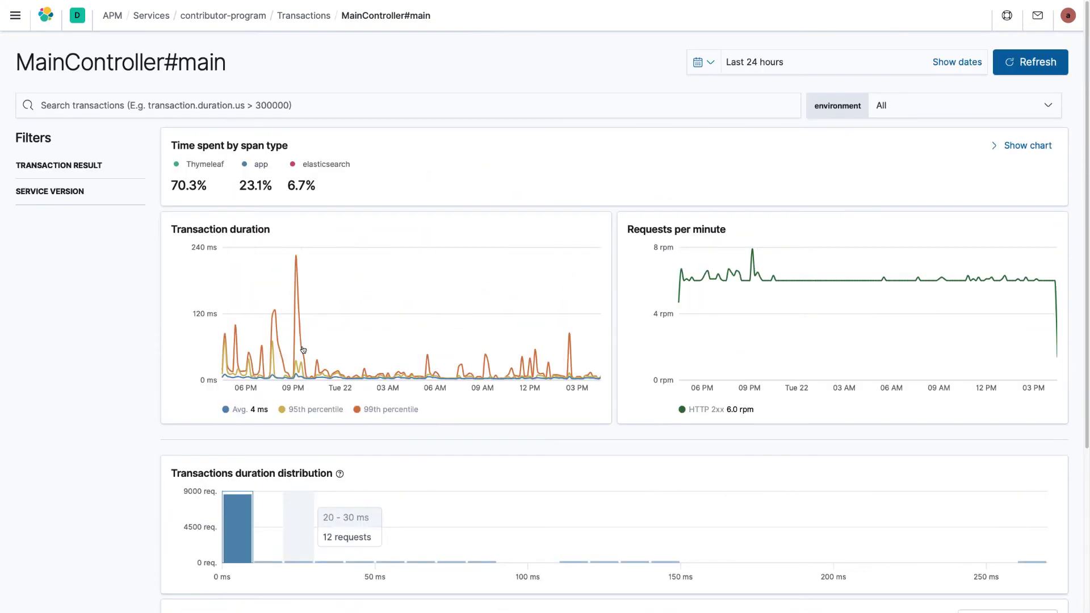
- Inspect MainController#admin's 210 ms trace sample, then return to the contributor-program overview
{"action": "left_click", "coordinate": [290, 17]}
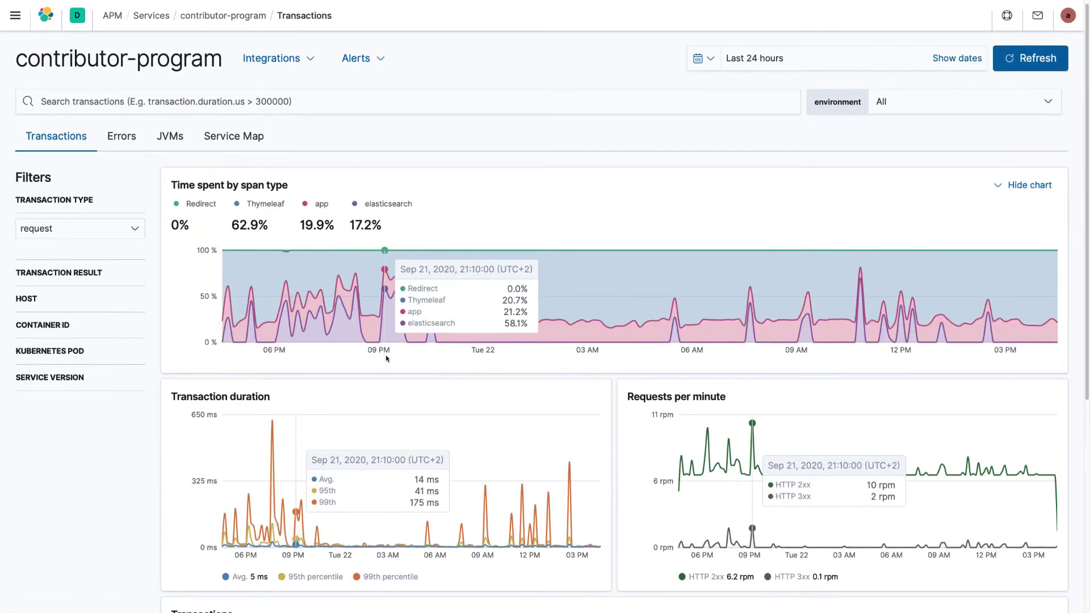
{"action": "scroll", "coordinate": [385, 358], "scroll_direction": "down", "scroll_amount": 5}
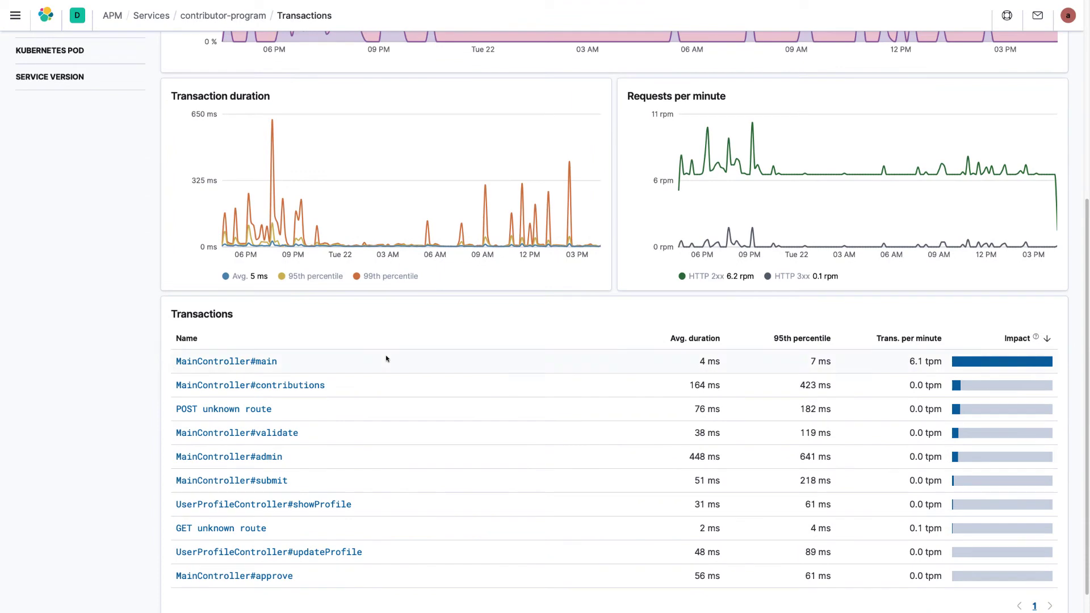
{"action": "left_click", "coordinate": [284, 457]}
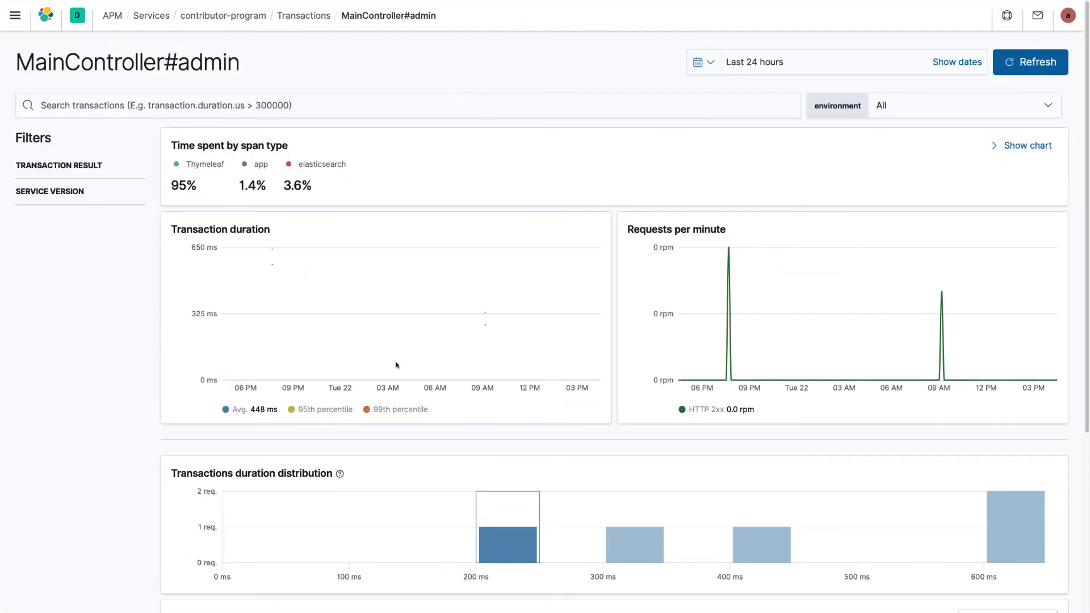
{"action": "scroll", "coordinate": [396, 364], "scroll_direction": "down", "scroll_amount": 4}
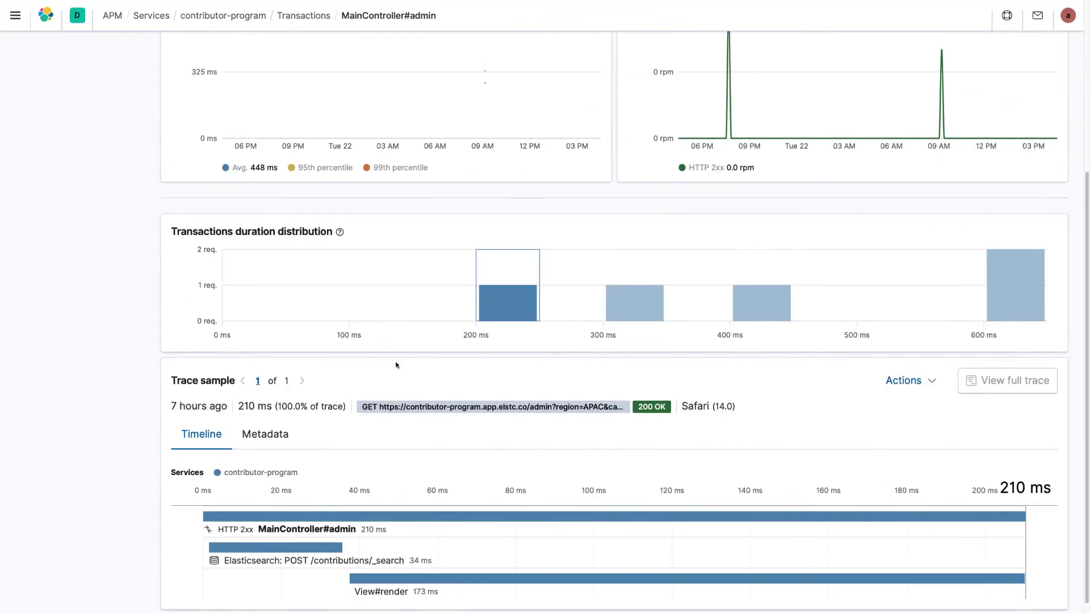
{"action": "scroll", "coordinate": [396, 364], "scroll_direction": "down", "scroll_amount": 1}
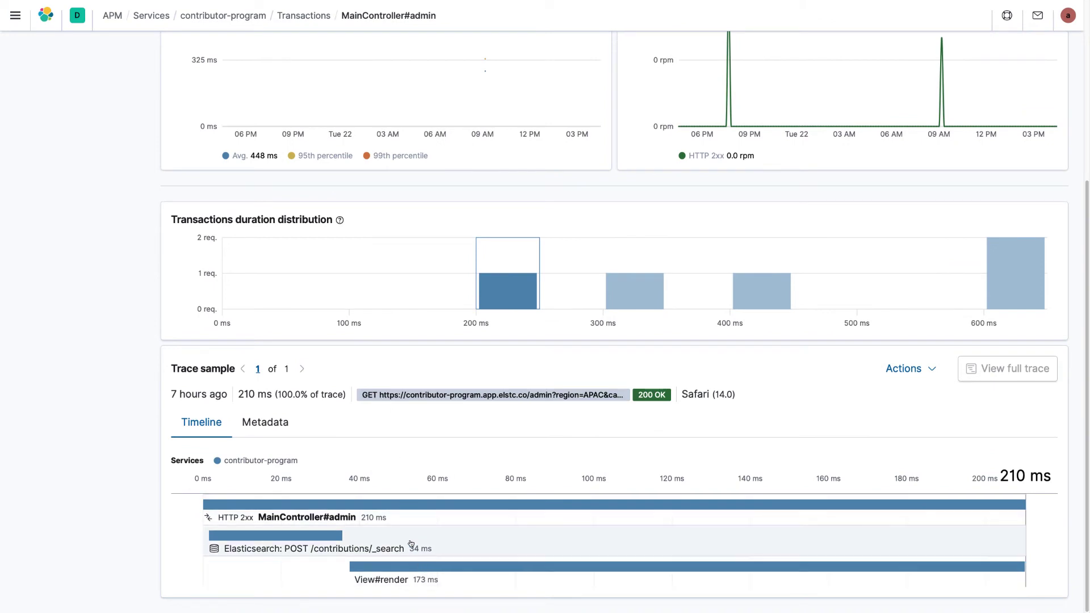
{"action": "scroll", "coordinate": [373, 270], "scroll_direction": "up", "scroll_amount": 5}
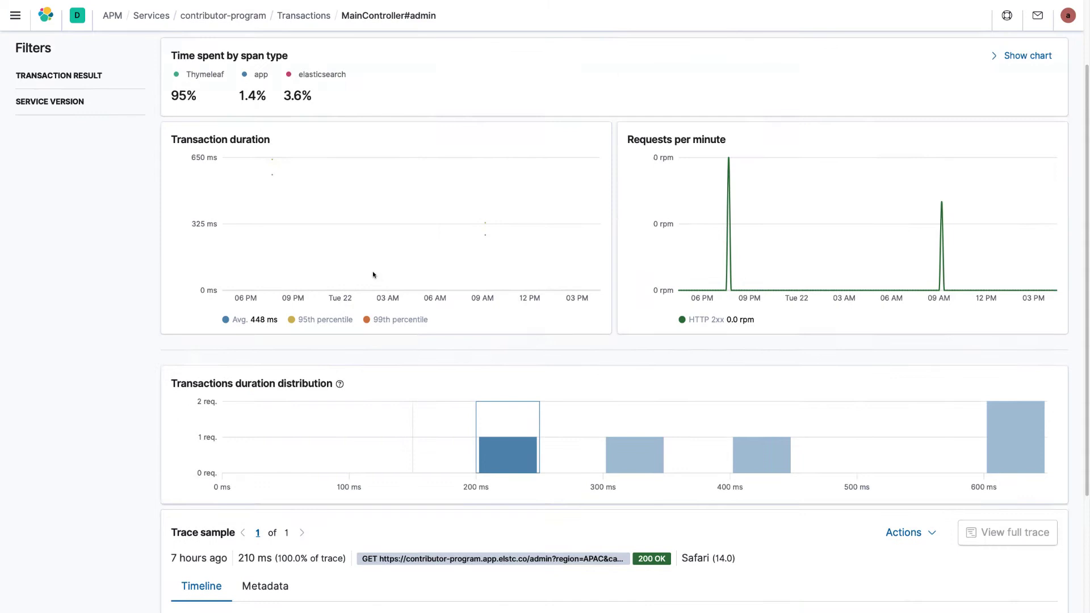
{"action": "left_click", "coordinate": [249, 16]}
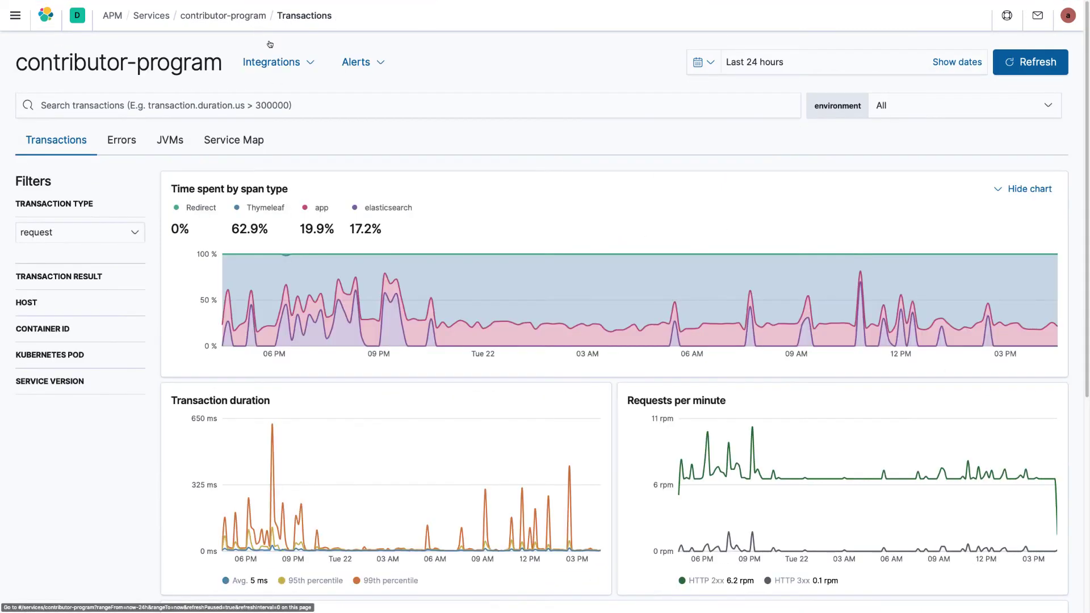
{"action": "left_click", "coordinate": [123, 144]}
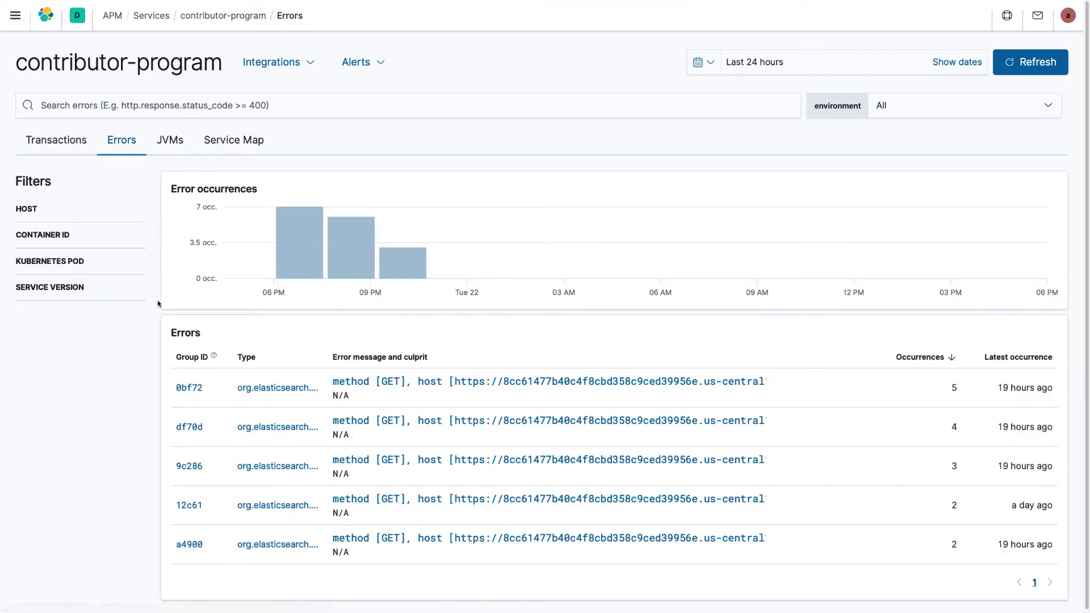
{"action": "scroll", "coordinate": [159, 362], "scroll_direction": "down", "scroll_amount": 1}
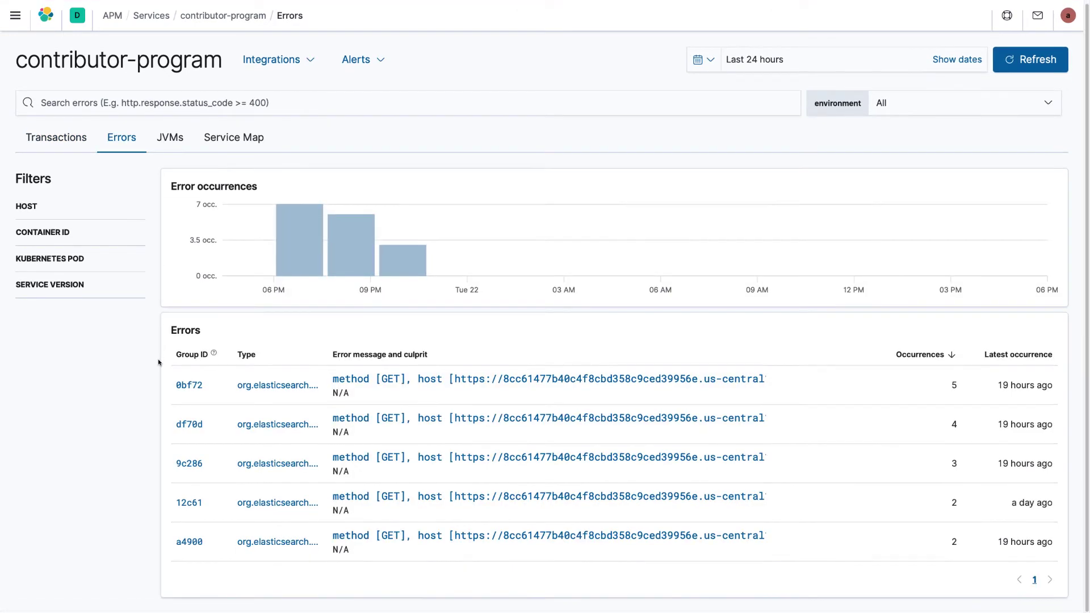
{"action": "left_click", "coordinate": [170, 142]}
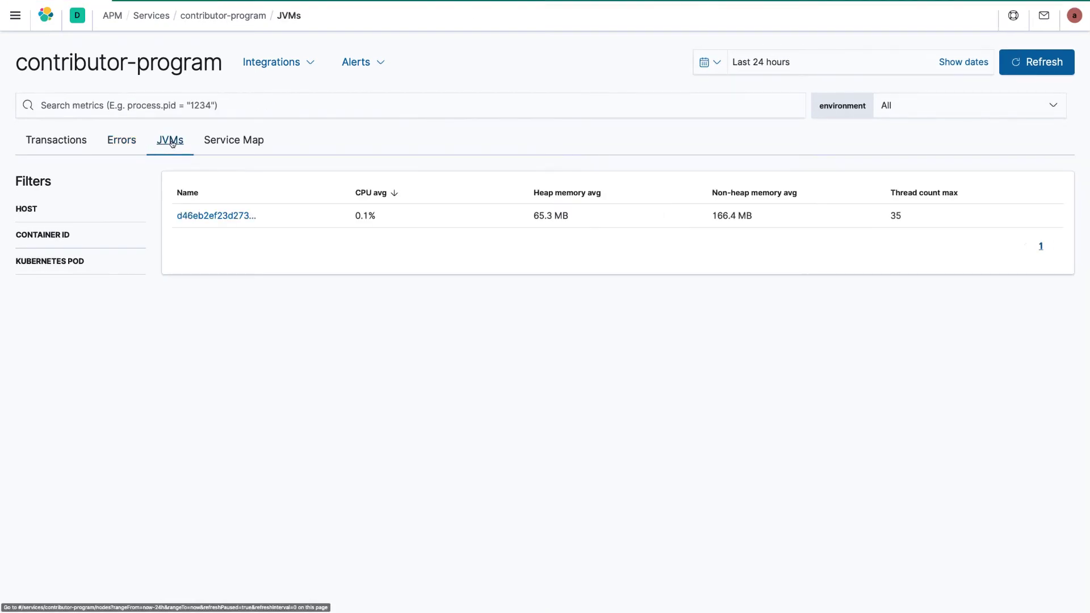
{"action": "left_click", "coordinate": [203, 215]}
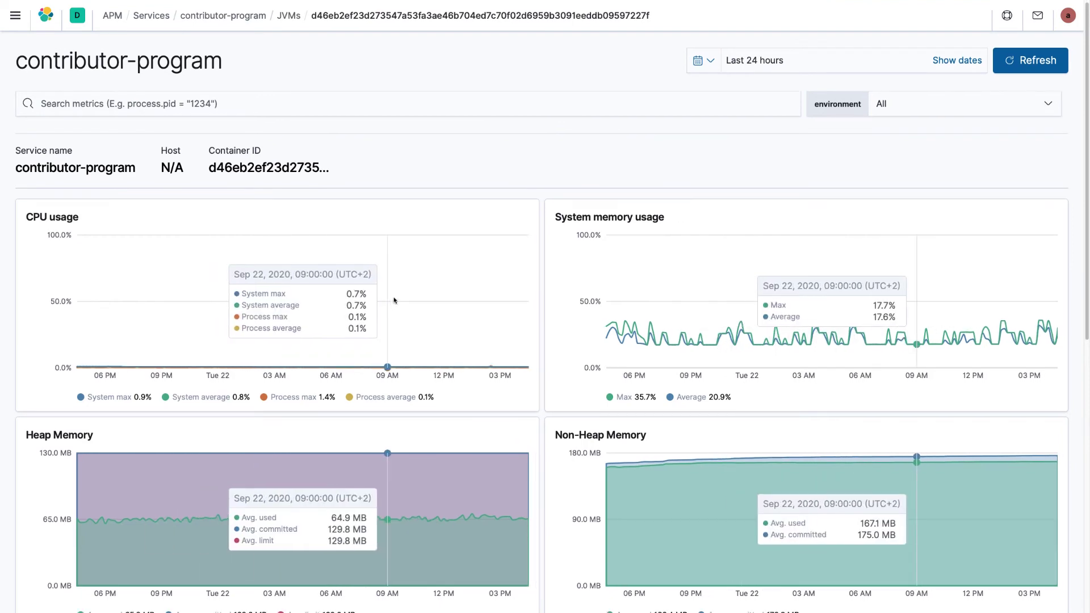
{"action": "scroll", "coordinate": [394, 298], "scroll_direction": "down", "scroll_amount": 5}
{"action": "scroll", "coordinate": [395, 299], "scroll_direction": "down", "scroll_amount": 3}
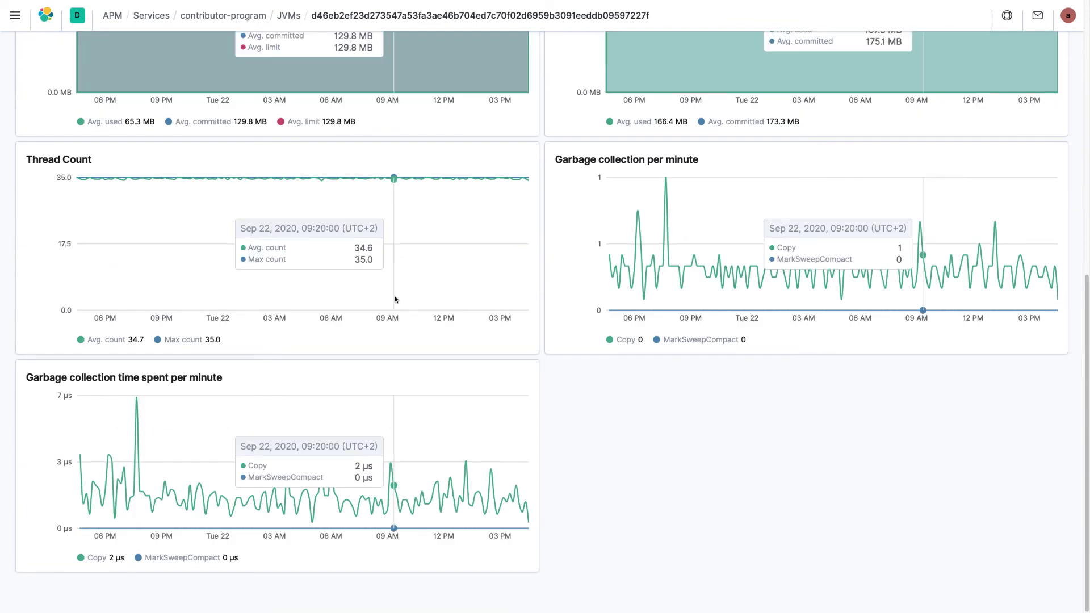
{"action": "scroll", "coordinate": [395, 299], "scroll_direction": "up", "scroll_amount": 9}
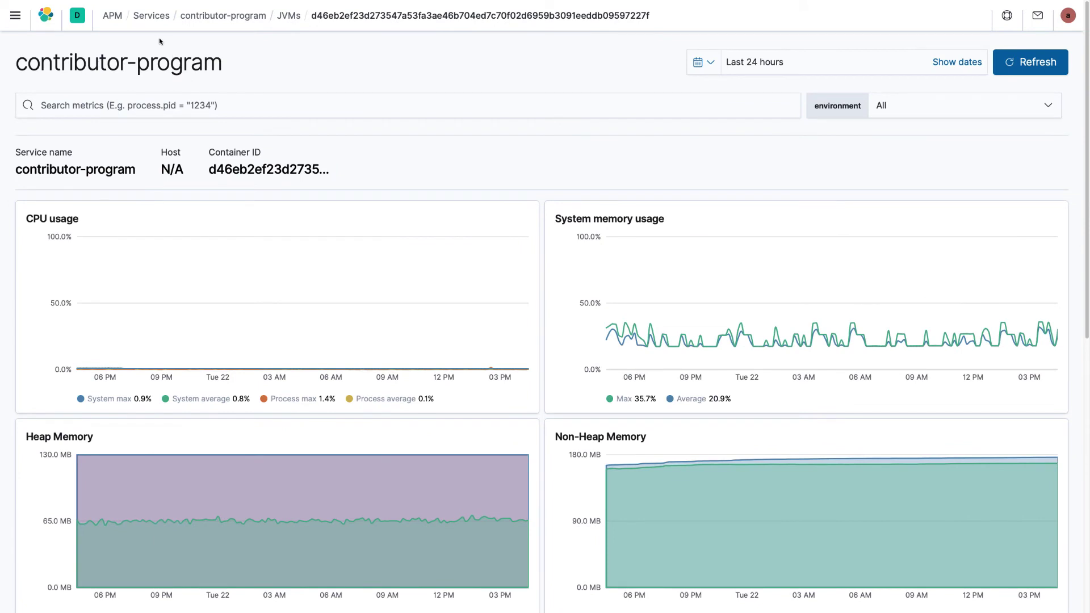
{"action": "left_click", "coordinate": [186, 17]}
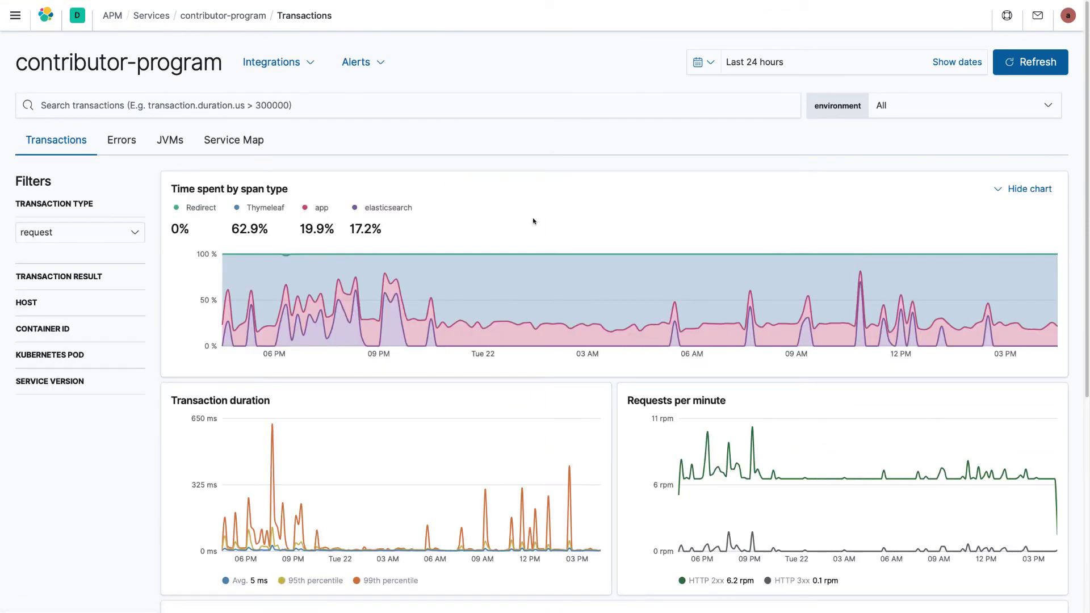
{"action": "scroll", "coordinate": [534, 221], "scroll_direction": "down", "scroll_amount": 1}
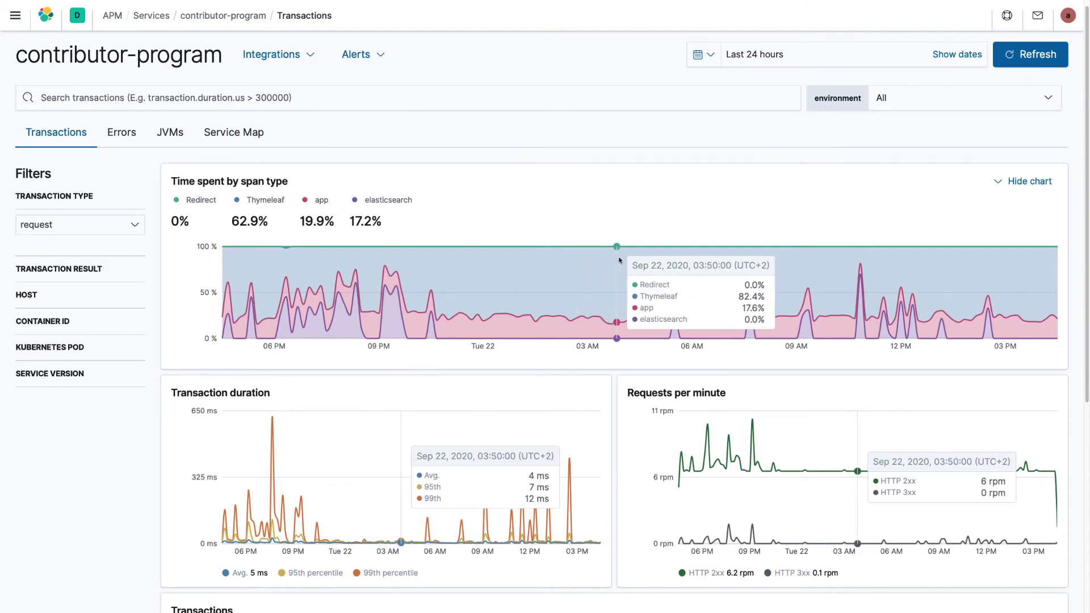